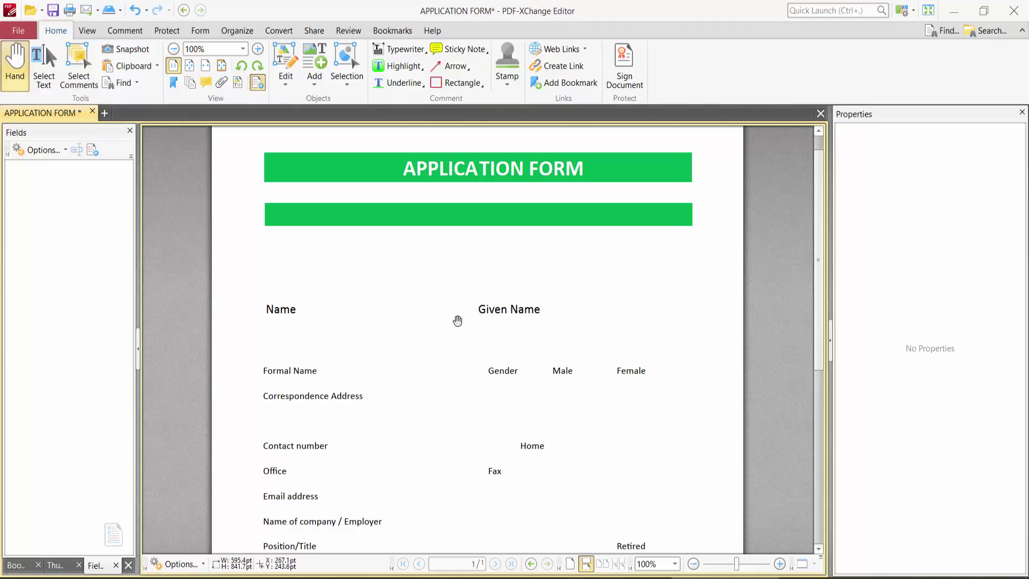
scroll(458, 320, "down", 1)
scroll(463, 315, "up", 1)
Step: Place a new text field beside the Name label
left_click(199, 33)
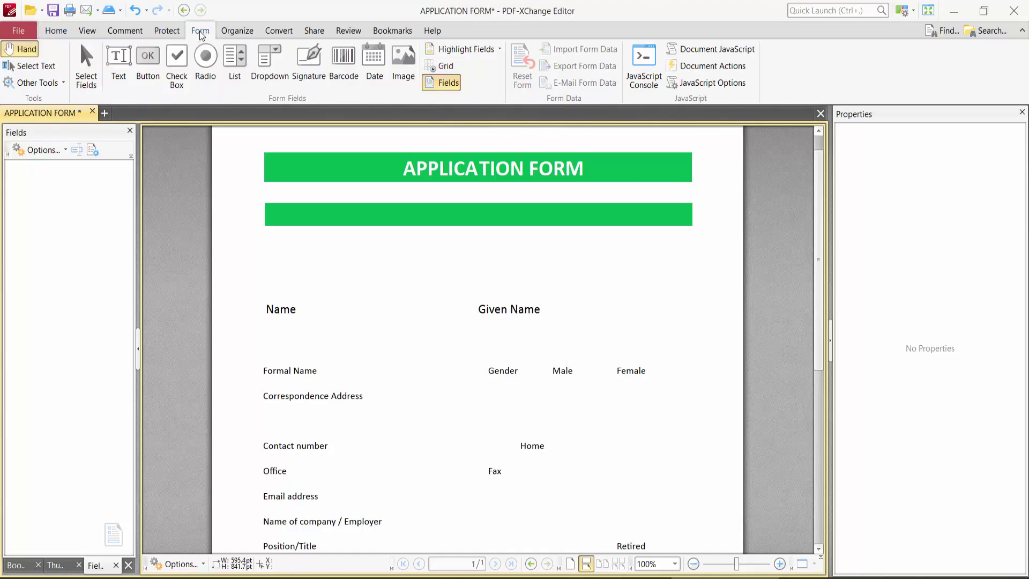
left_click(122, 79)
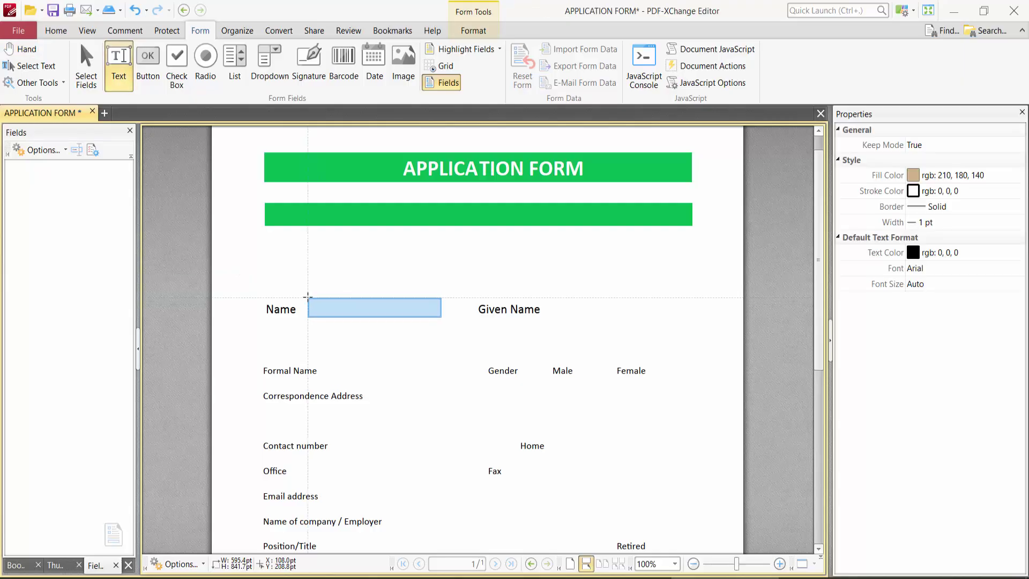
left_click(306, 300)
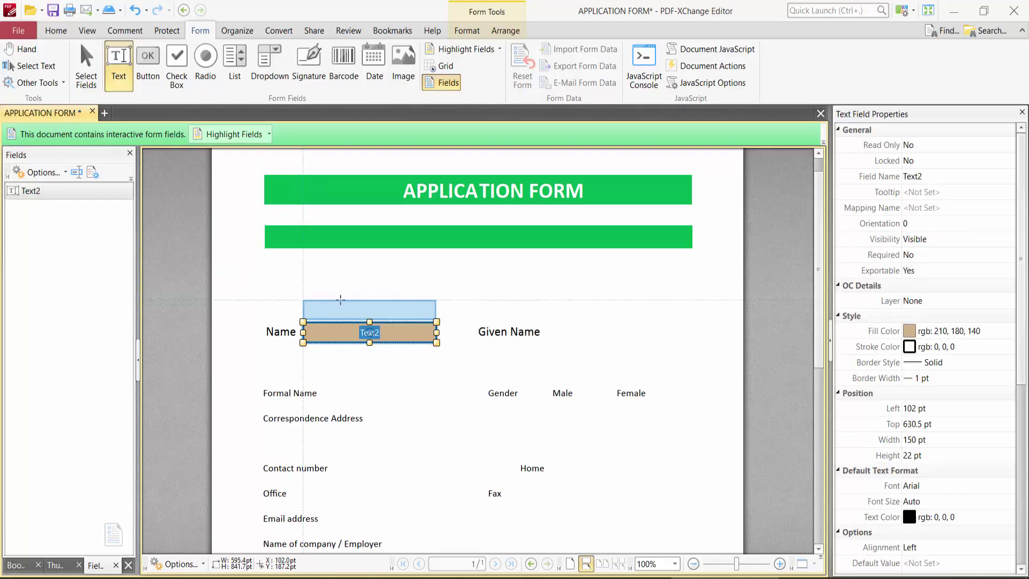
Step: Resize the Text2 field to about 165.6 pt wide by 31 pt tall
left_click(94, 89)
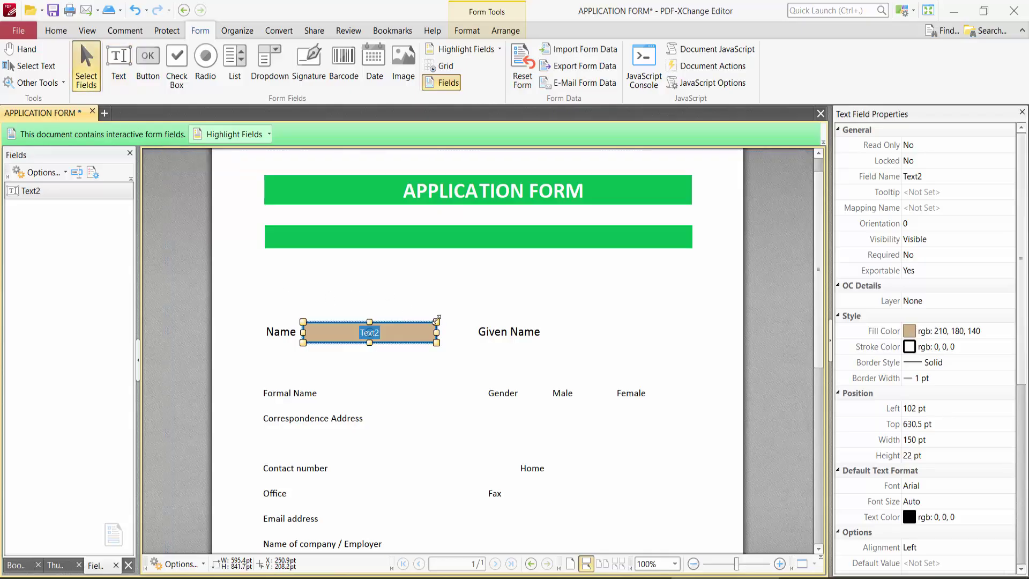
left_click_drag(438, 319, 450, 316)
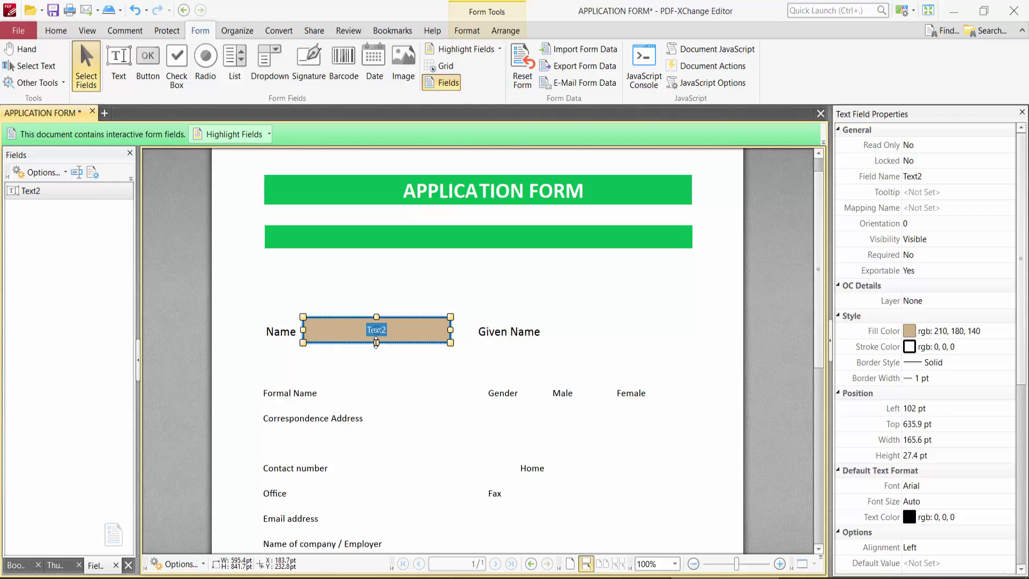
left_click_drag(377, 343, 376, 346)
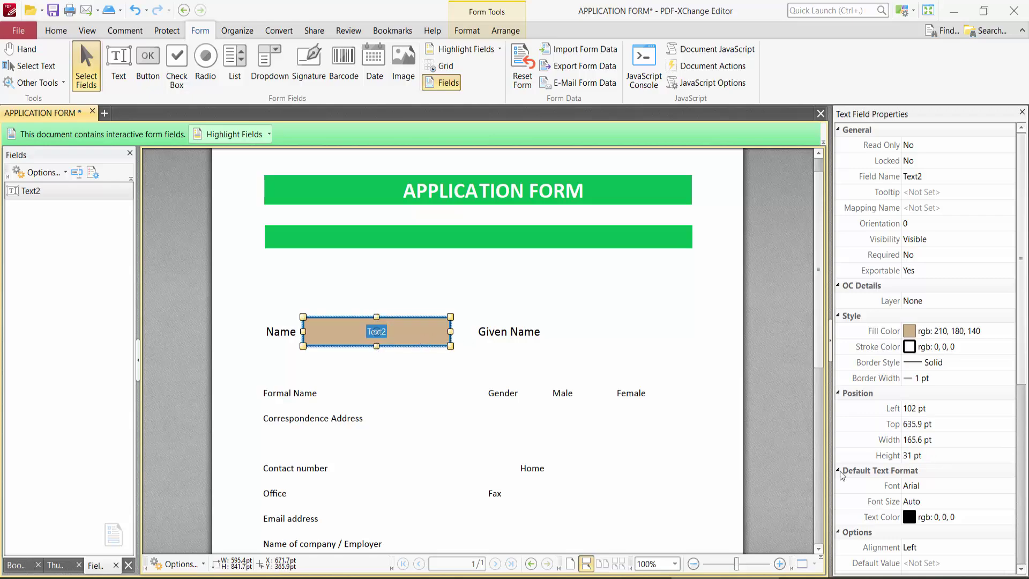
left_click(921, 242)
scroll(921, 246, "down", 2)
scroll(933, 298, "down", 2)
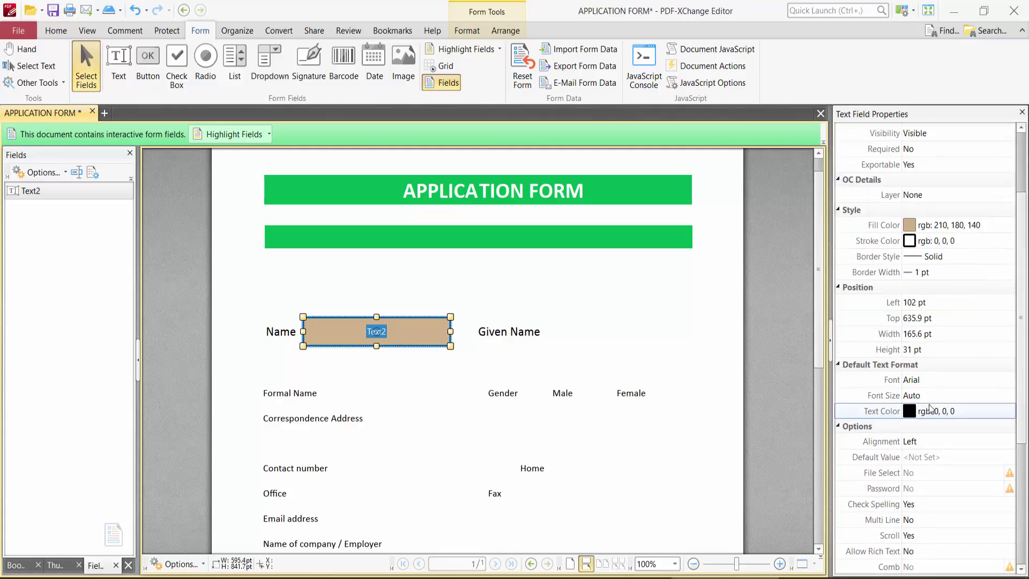
scroll(936, 303, "up", 3)
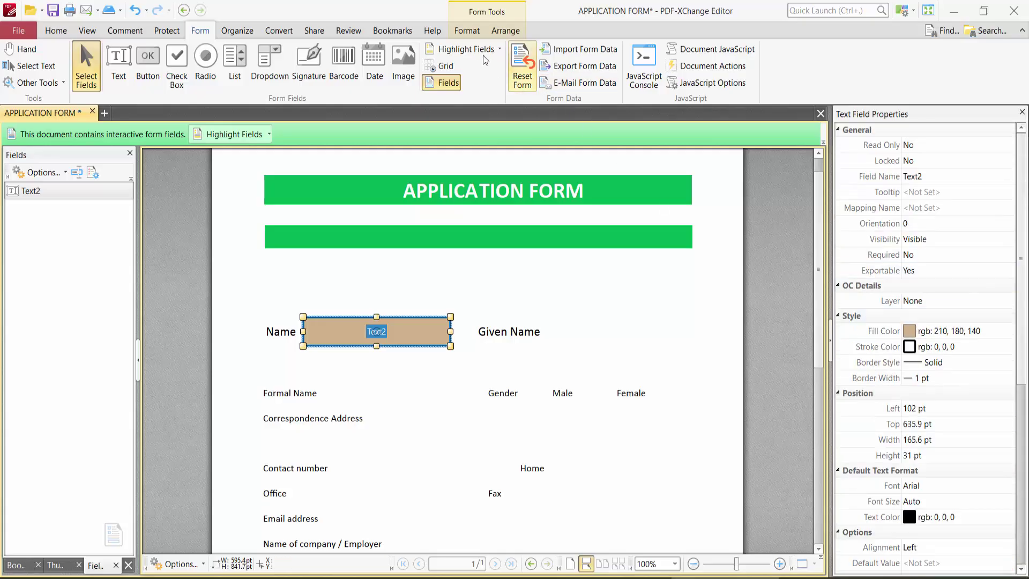
Step: Set Text2's font size to 14 pt, keeping the text black
left_click(467, 31)
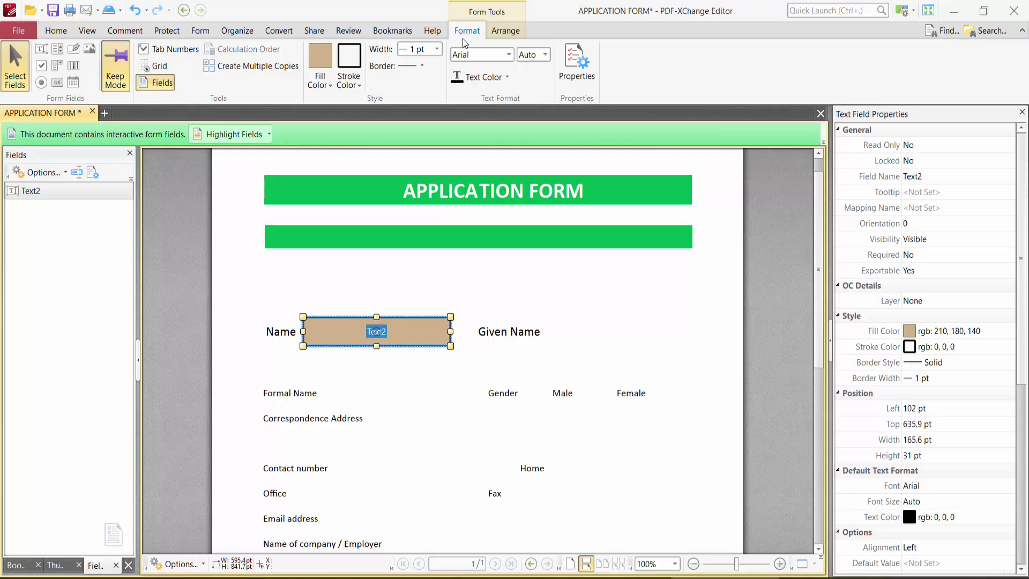
left_click(544, 56)
left_click(533, 158)
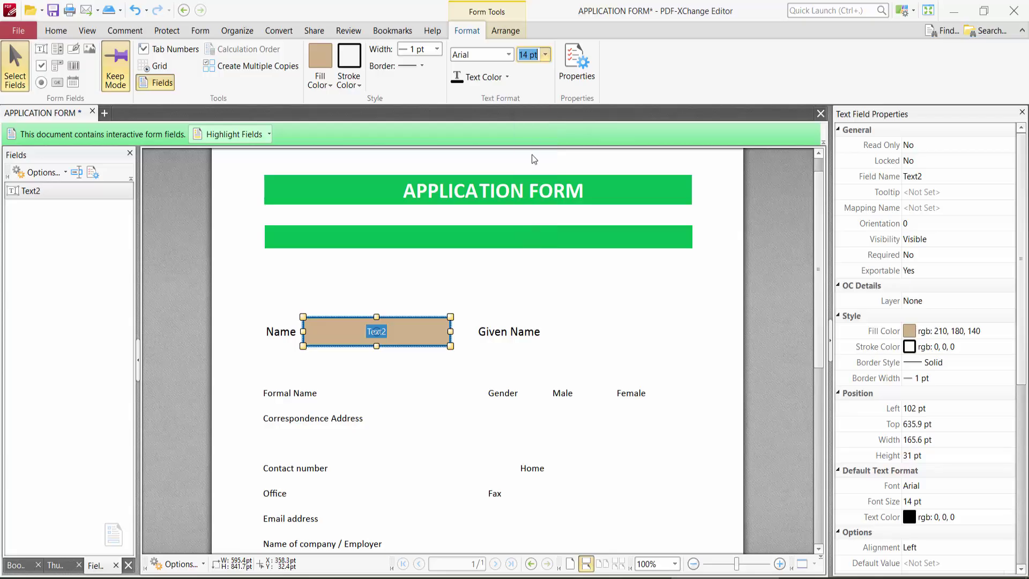
left_click(508, 79)
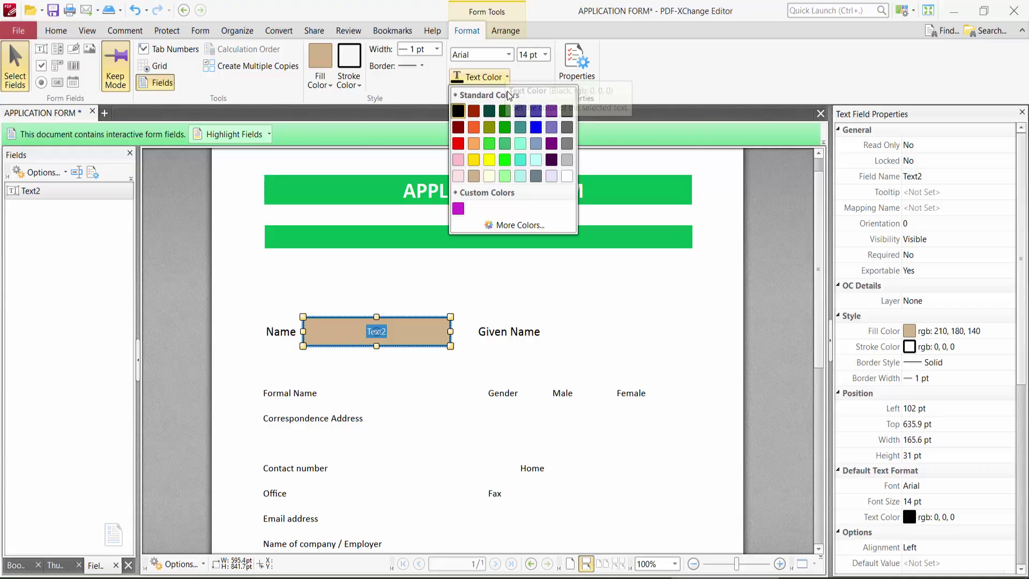
left_click(459, 111)
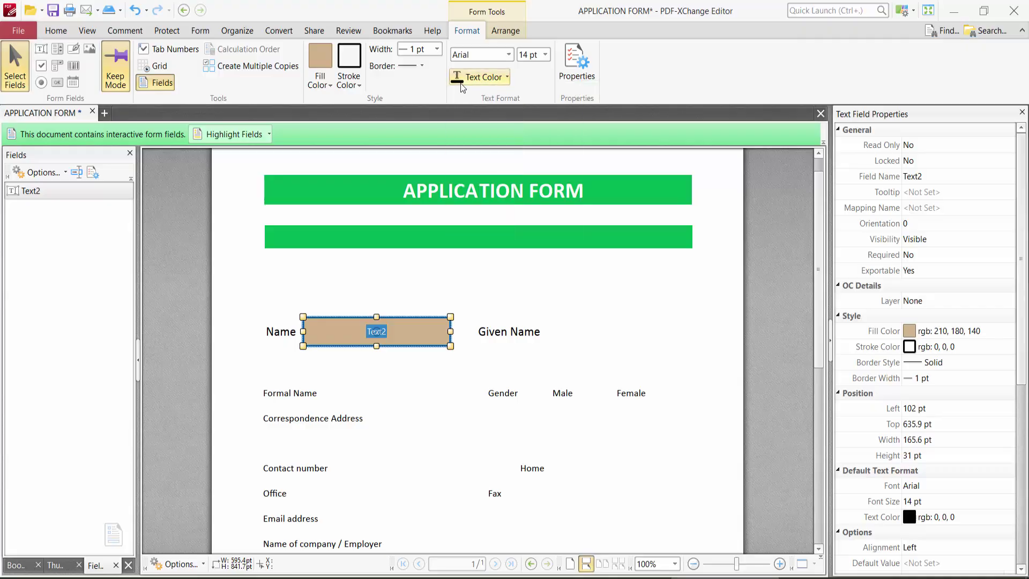
Step: Give Text2 a 2 pt solid border and a white fill
left_click(435, 53)
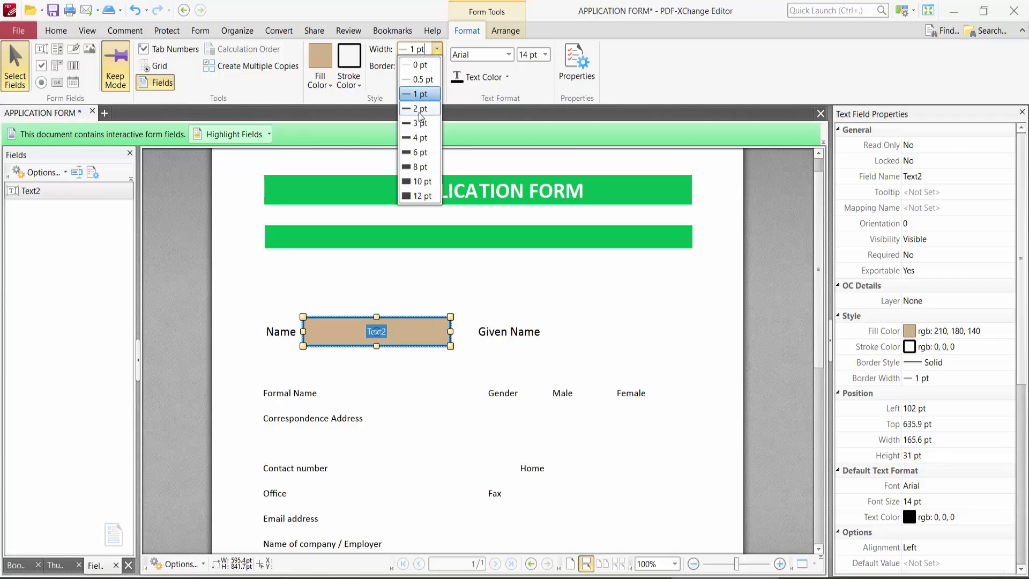
left_click(419, 110)
left_click(422, 69)
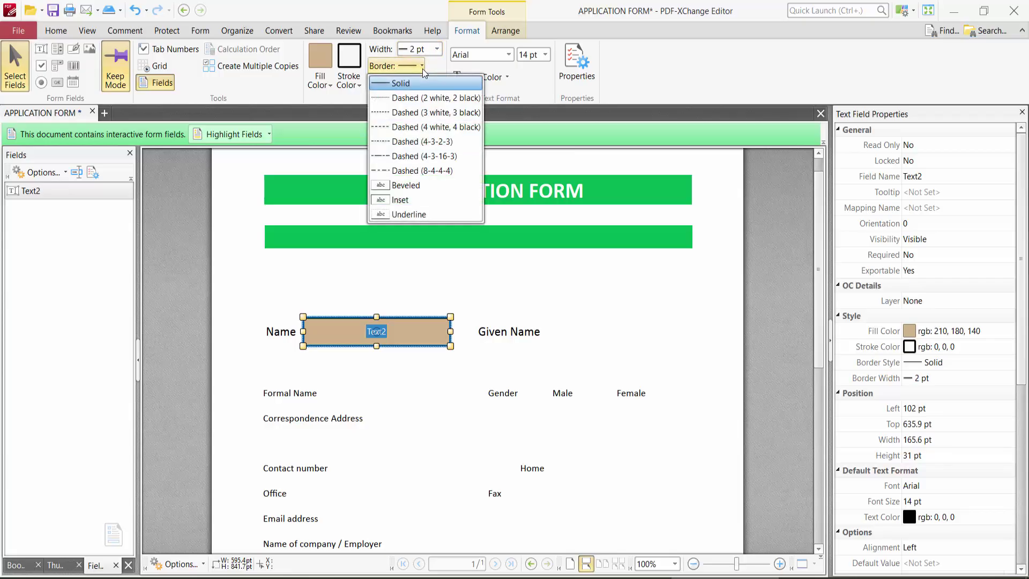
left_click(424, 67)
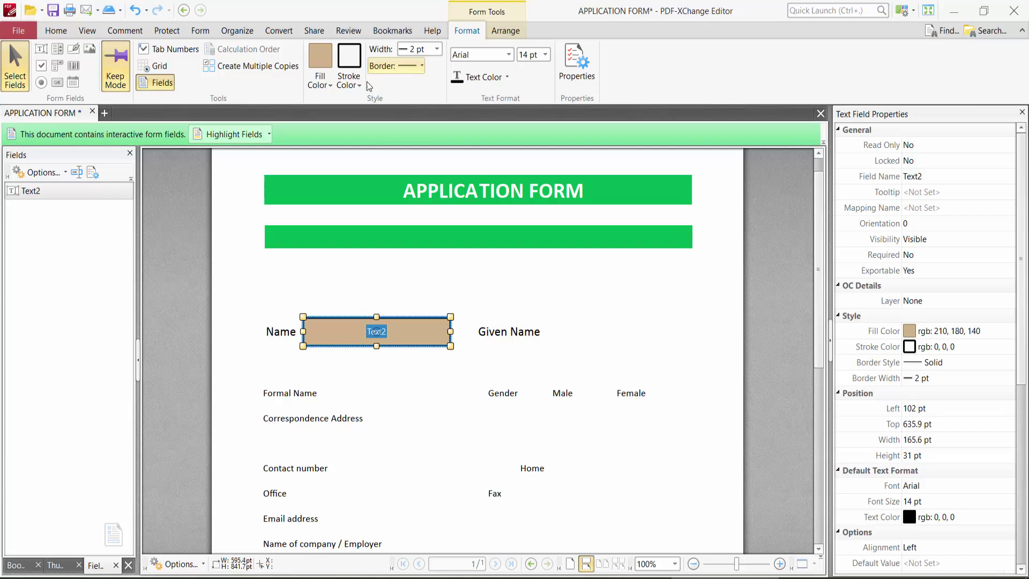
left_click(360, 87)
left_click(354, 87)
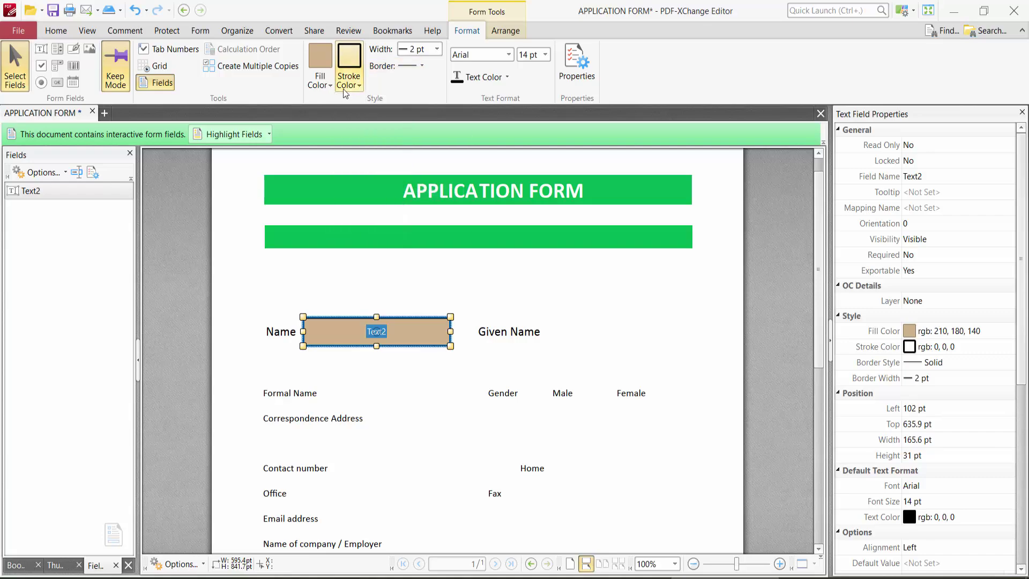
left_click(328, 88)
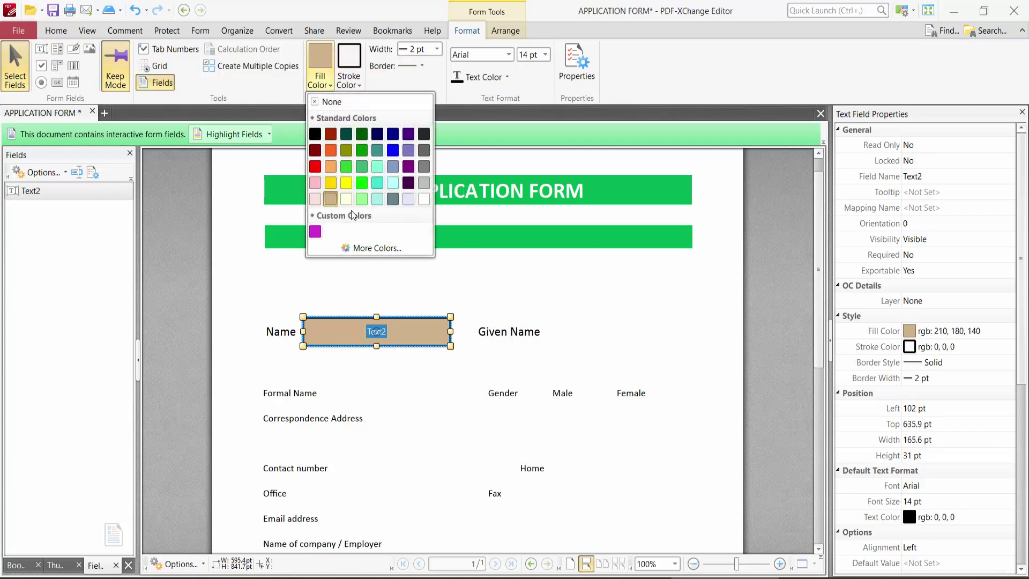
left_click(424, 199)
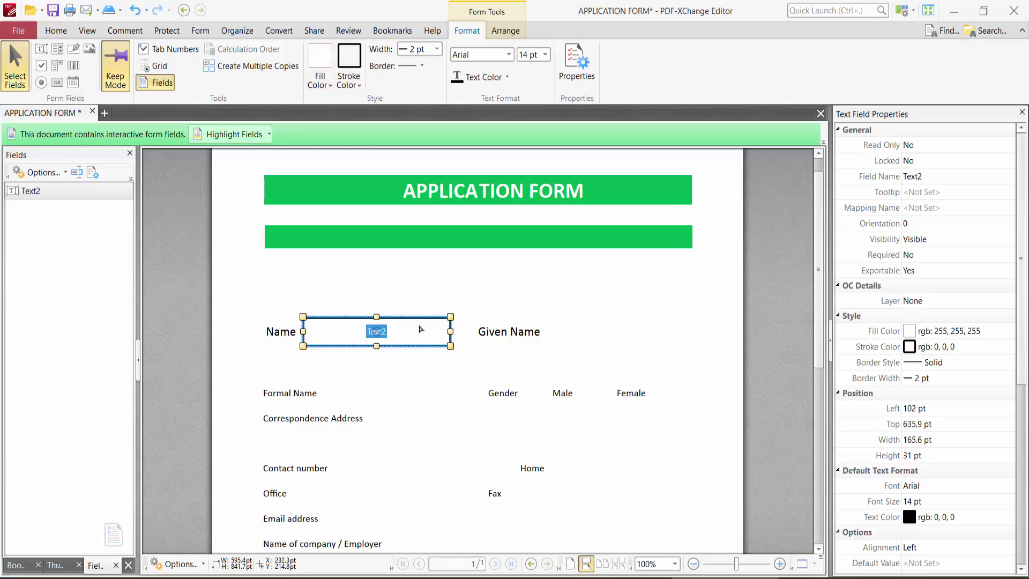
Step: Set Text2's font to Arial Bold, leaving alignment on Left
left_click(507, 56)
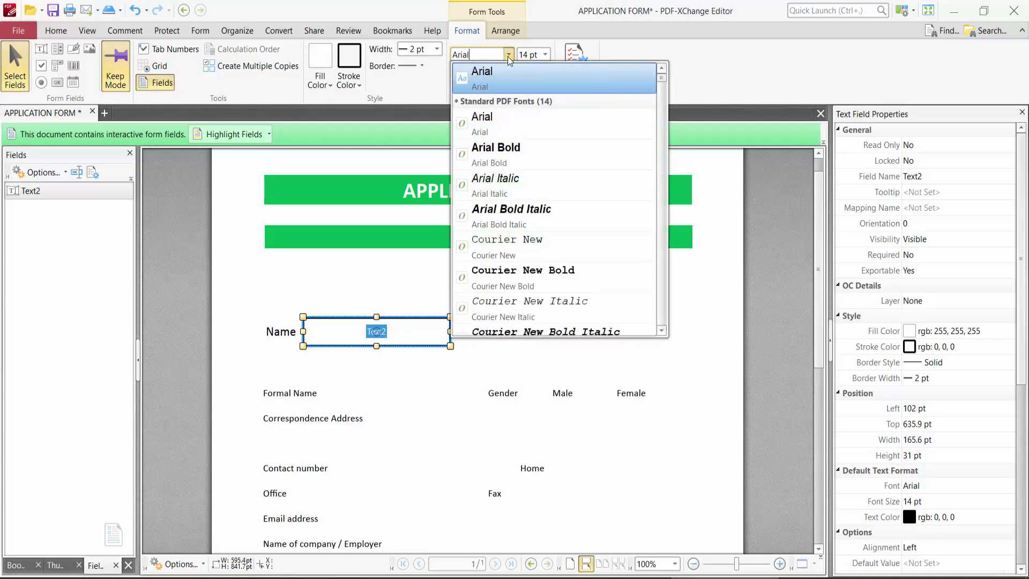
left_click(501, 155)
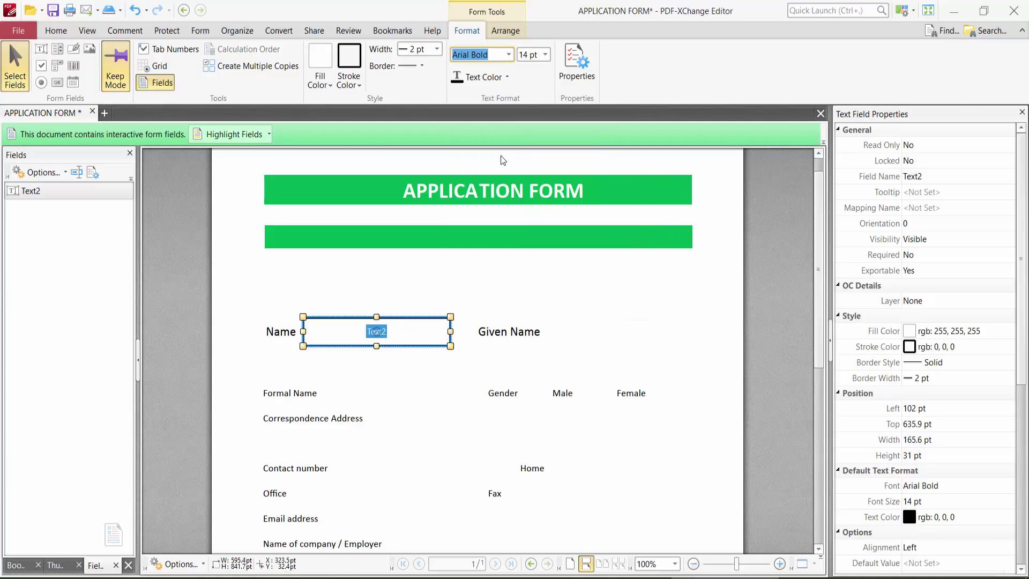
scroll(969, 290, "down", 1)
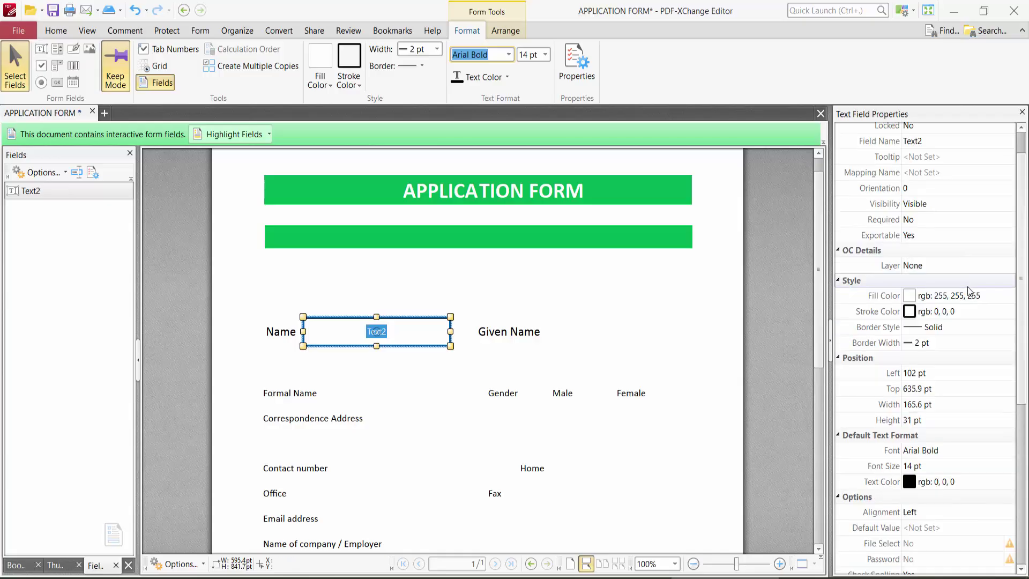
scroll(969, 289, "down", 1)
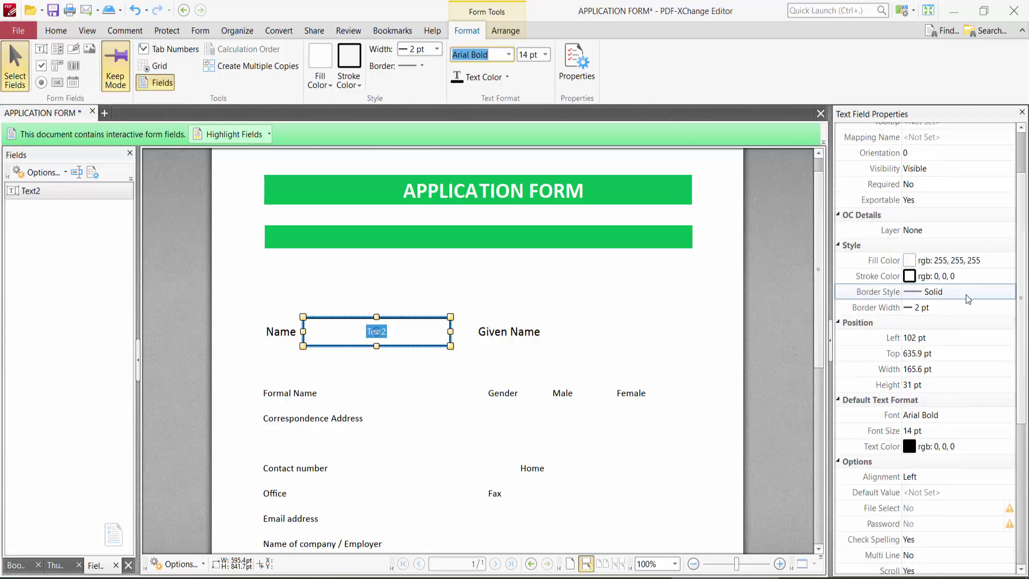
left_click(925, 479)
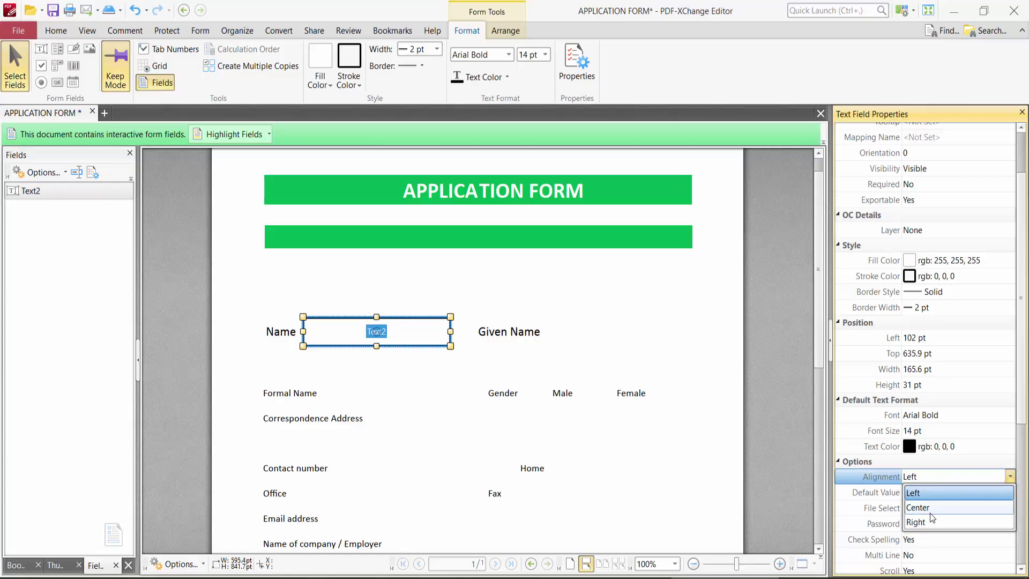
left_click(938, 477)
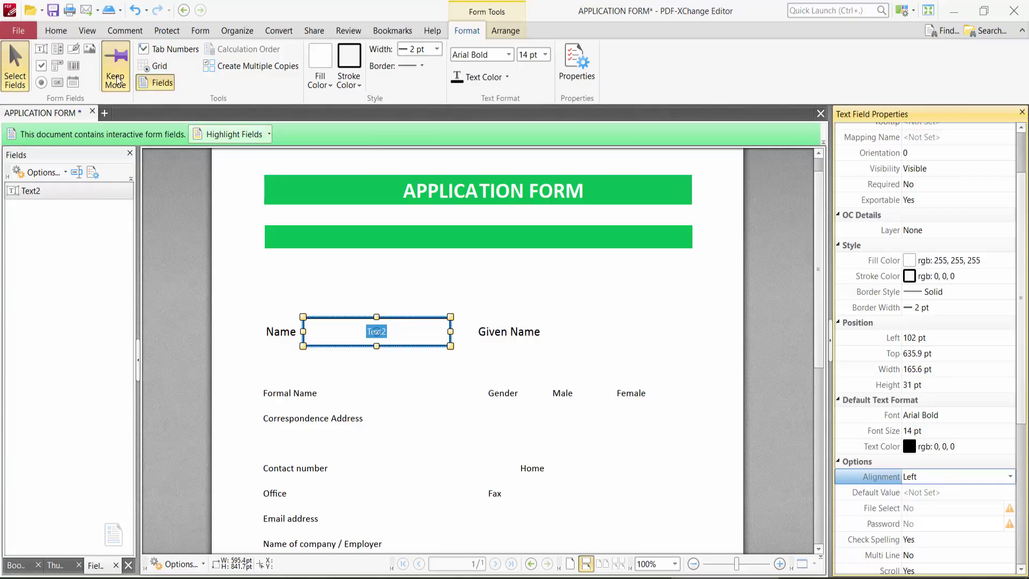
Step: Leave form editing with the Hand tool and click into the Name field
left_click(47, 32)
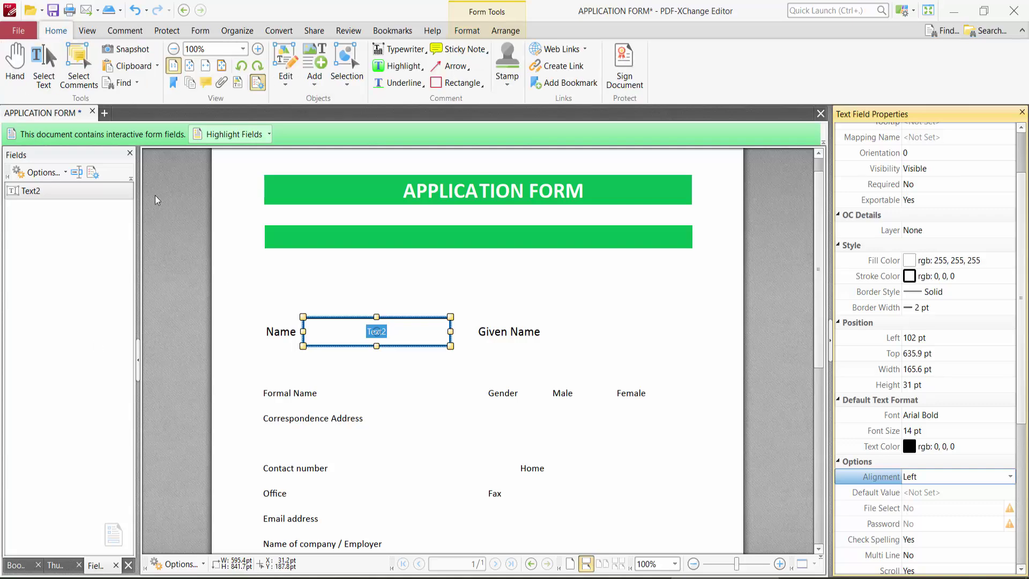
left_click(17, 64)
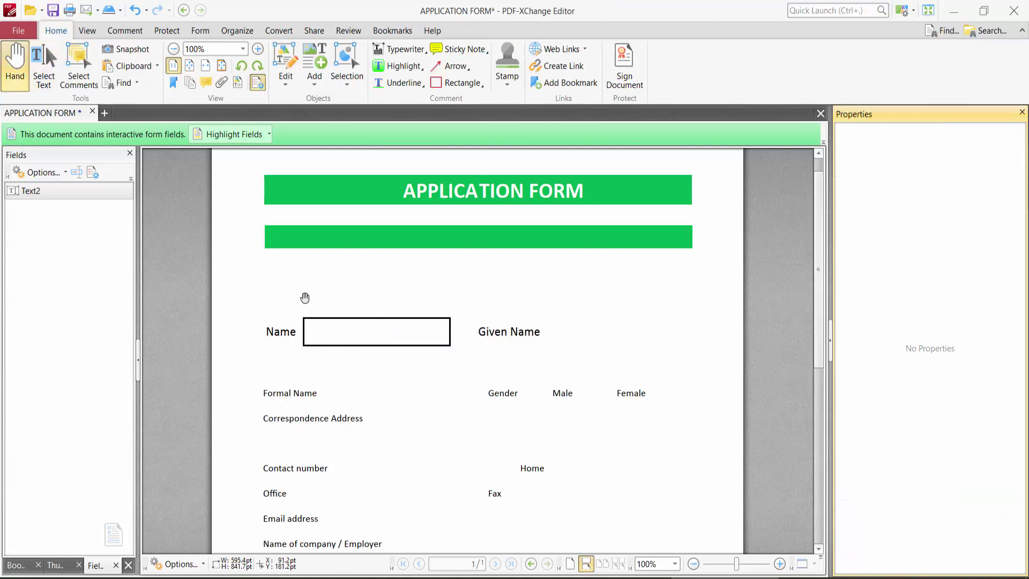
left_click(330, 331)
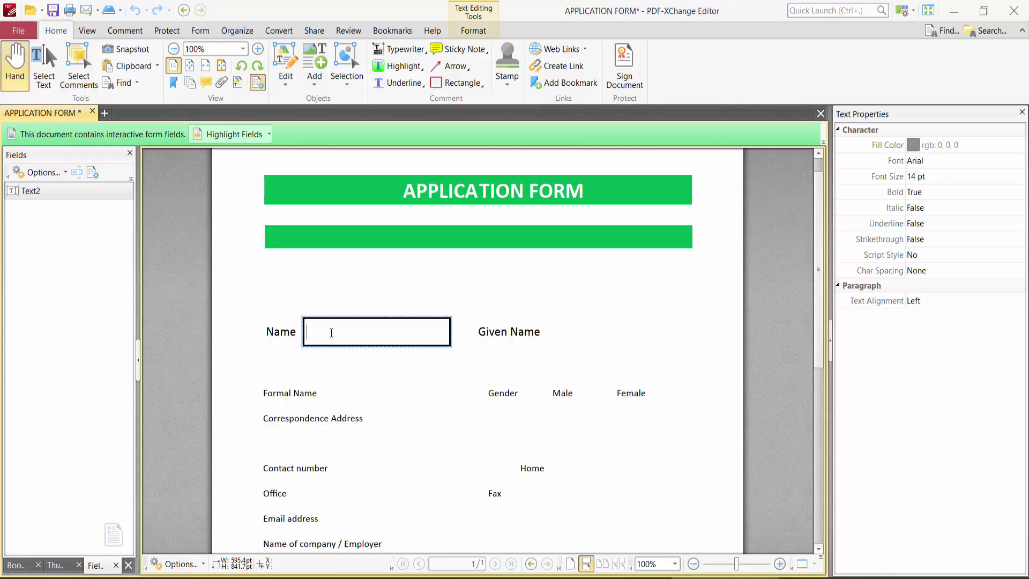
type("type te")
type("xt")
Step: Highlight part of the typed 'type text' in the Name field
left_click_drag(311, 331, 347, 332)
Step: Reselect the Text2 field in Select Fields mode with its Format options showing
left_click(200, 31)
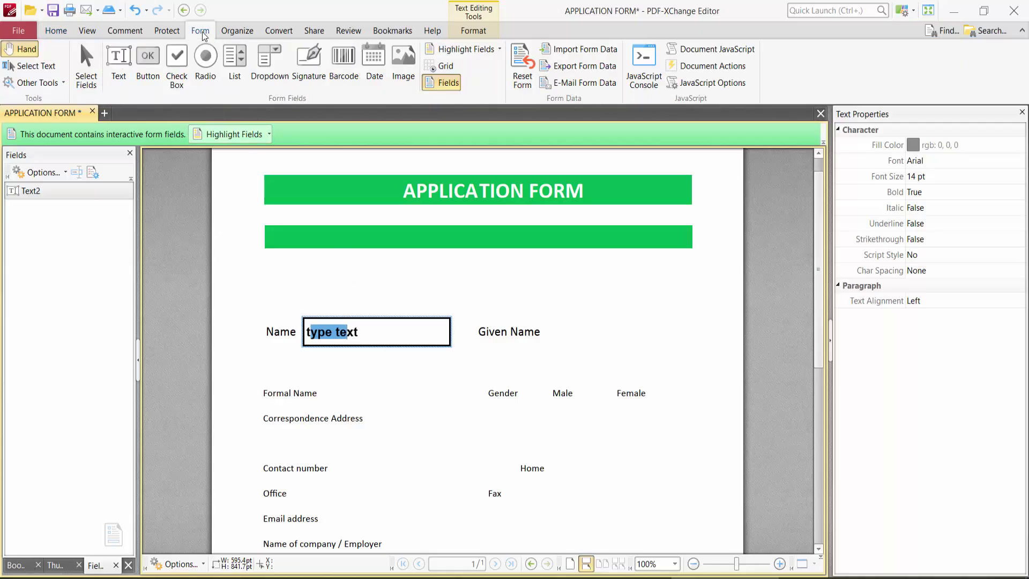
left_click(84, 87)
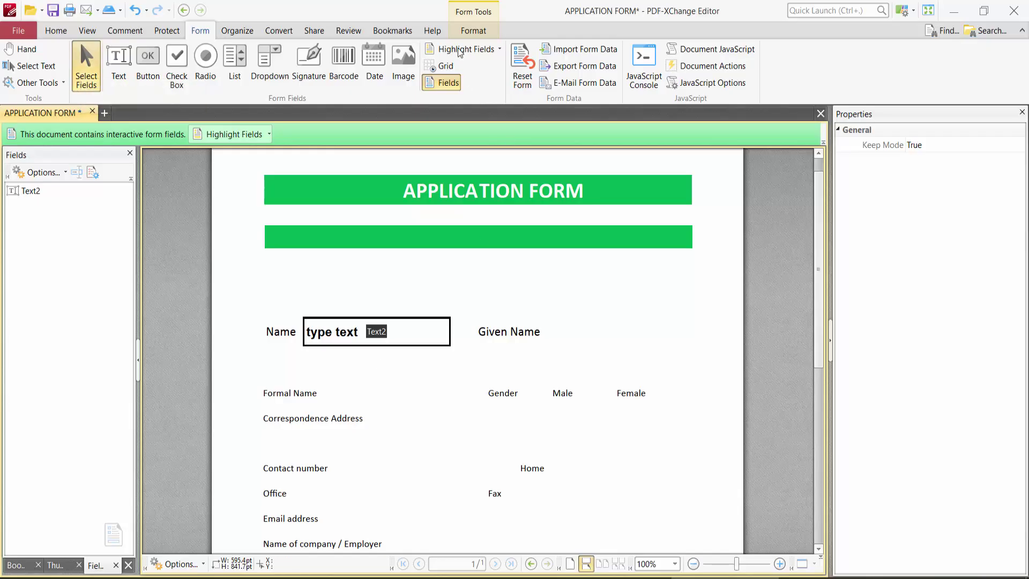
left_click(472, 31)
left_click(417, 332)
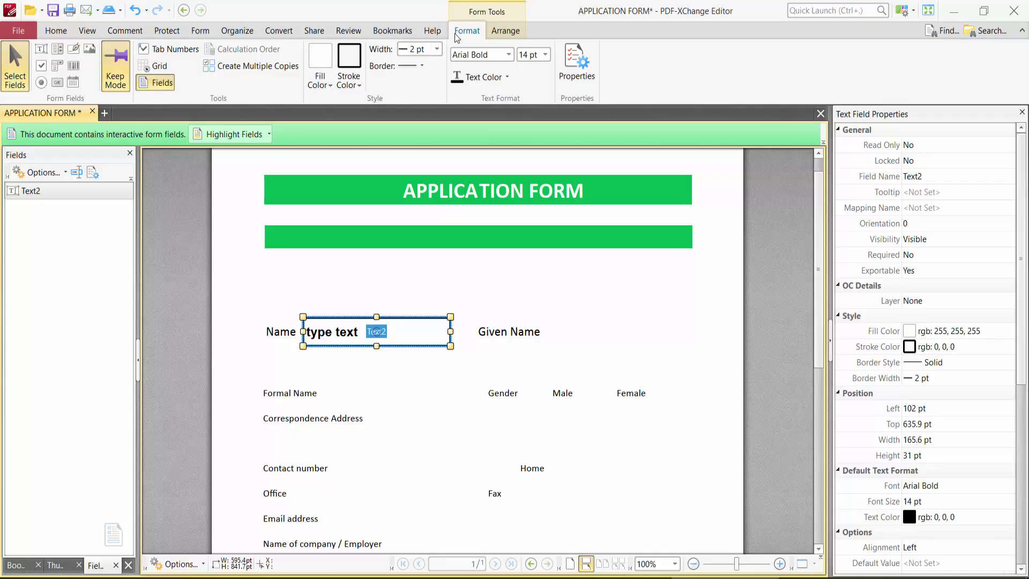
Step: Make Text2's text red and centre-aligned
left_click(507, 77)
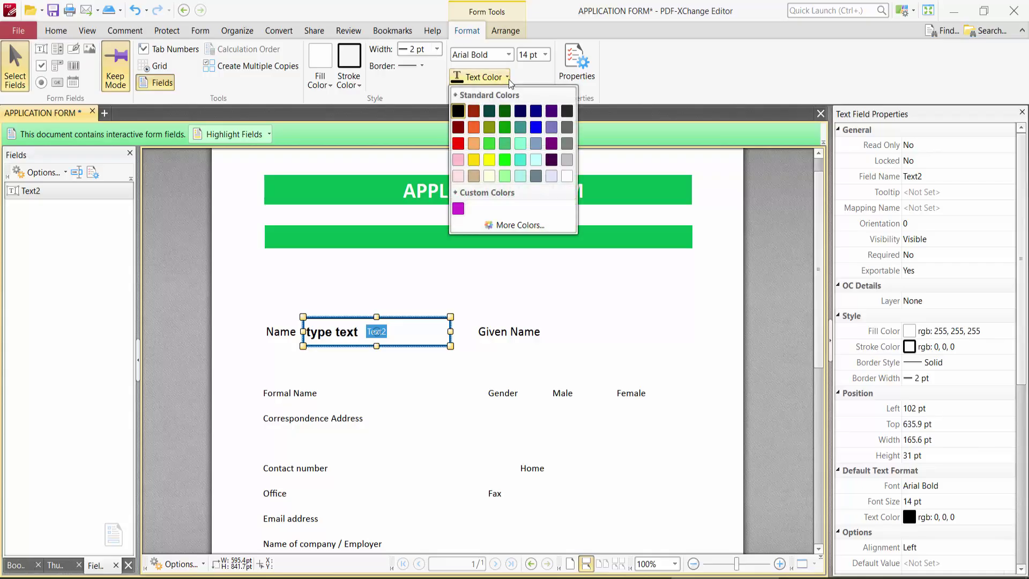
left_click(458, 144)
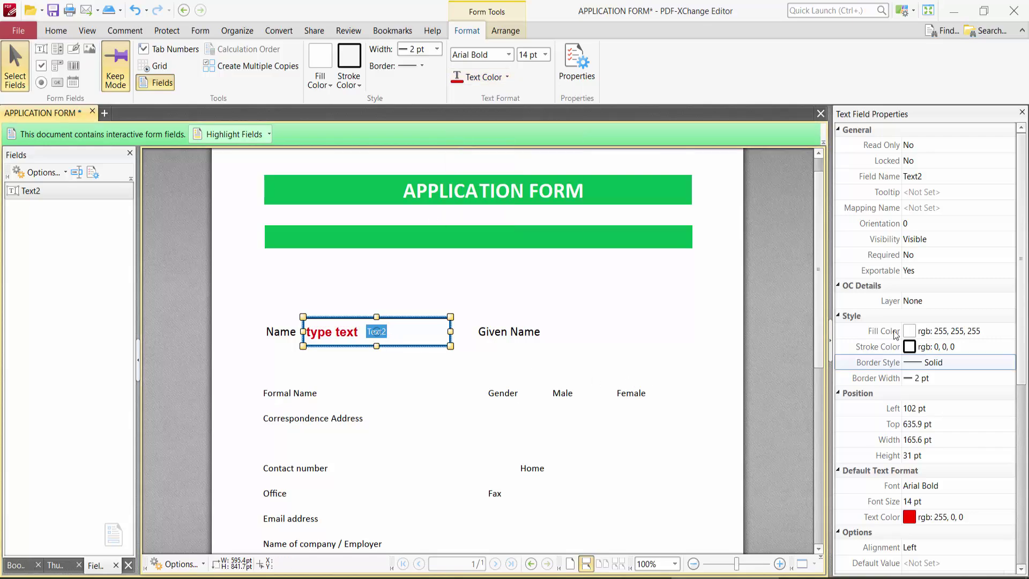
scroll(925, 322, "down", 3)
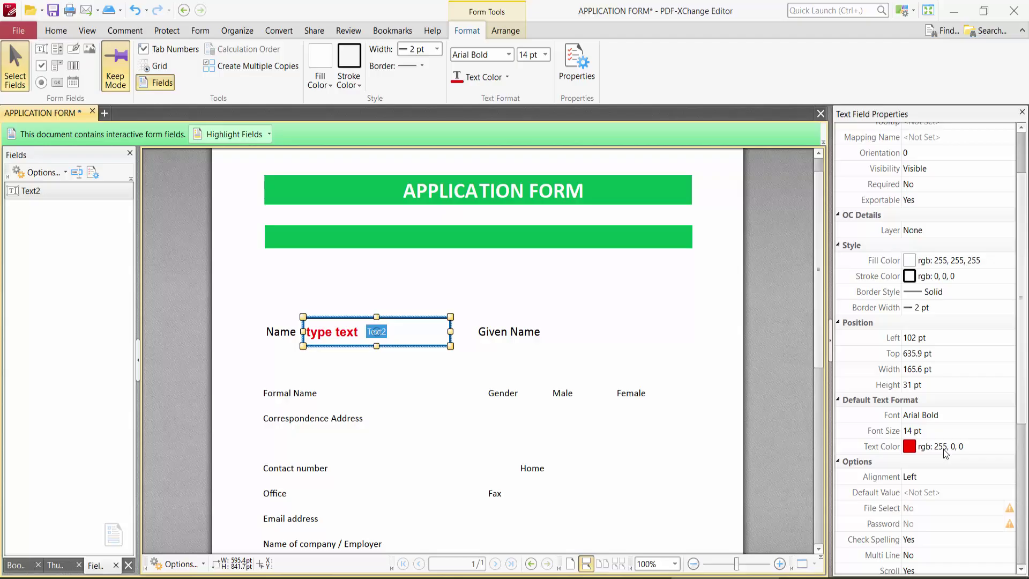
left_click(932, 476)
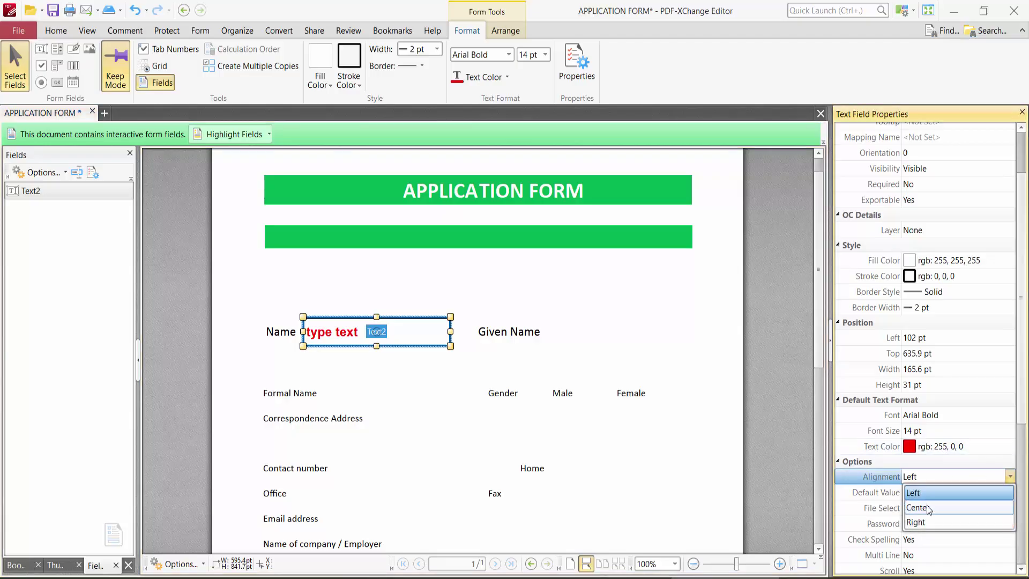
left_click(929, 510)
scroll(965, 378, "down", 3)
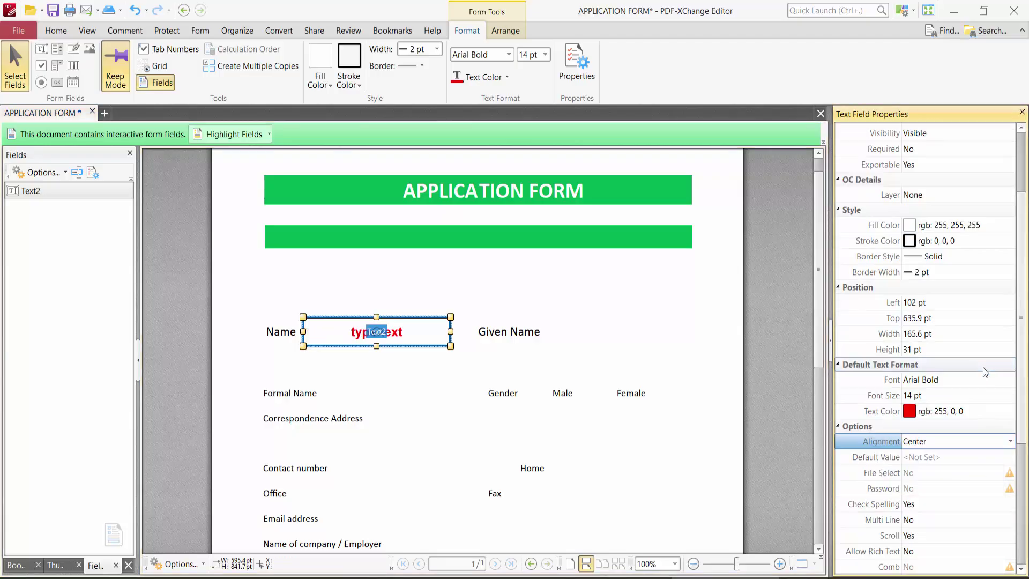
scroll(986, 372, "down", 3)
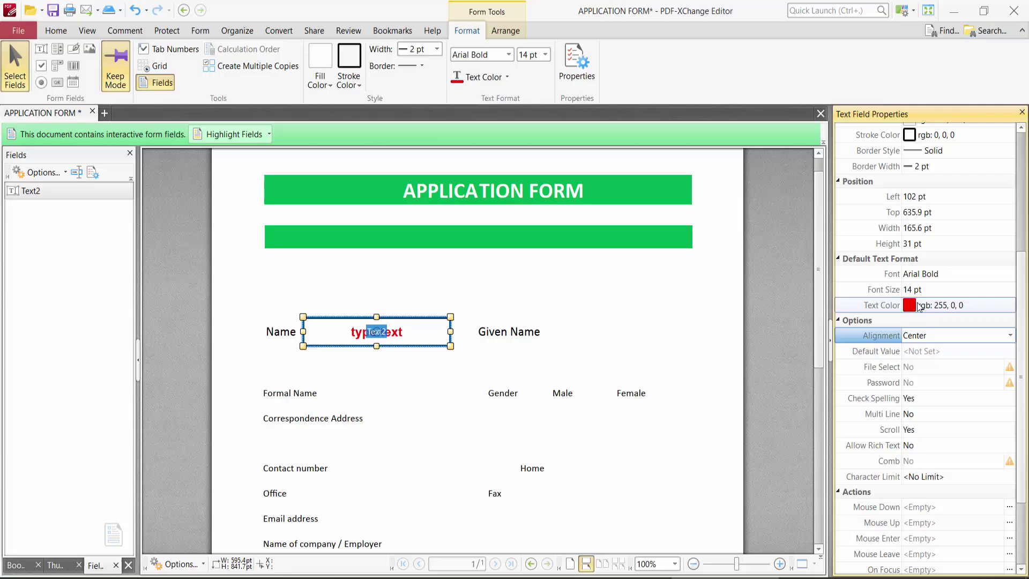
scroll(918, 304, "up", 1)
scroll(917, 304, "up", 1)
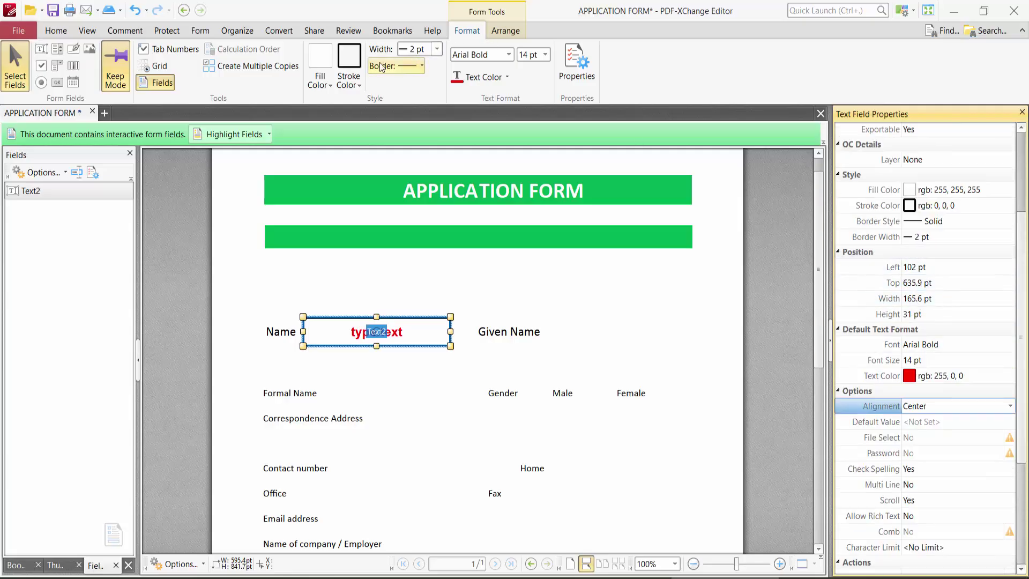
Step: Try a teal fill on Text2, then restore the white background
left_click(330, 85)
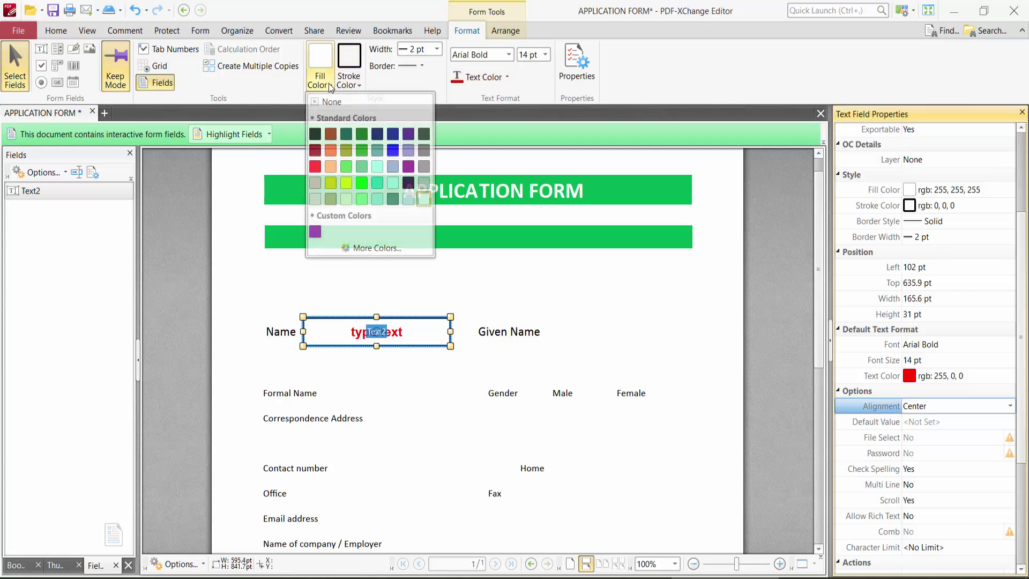
left_click(377, 152)
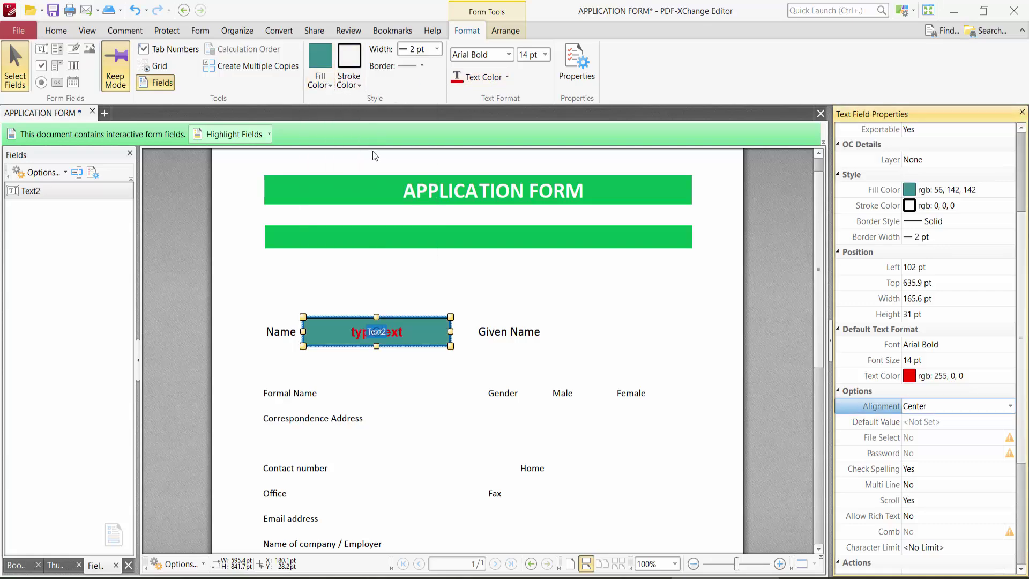
left_click(329, 86)
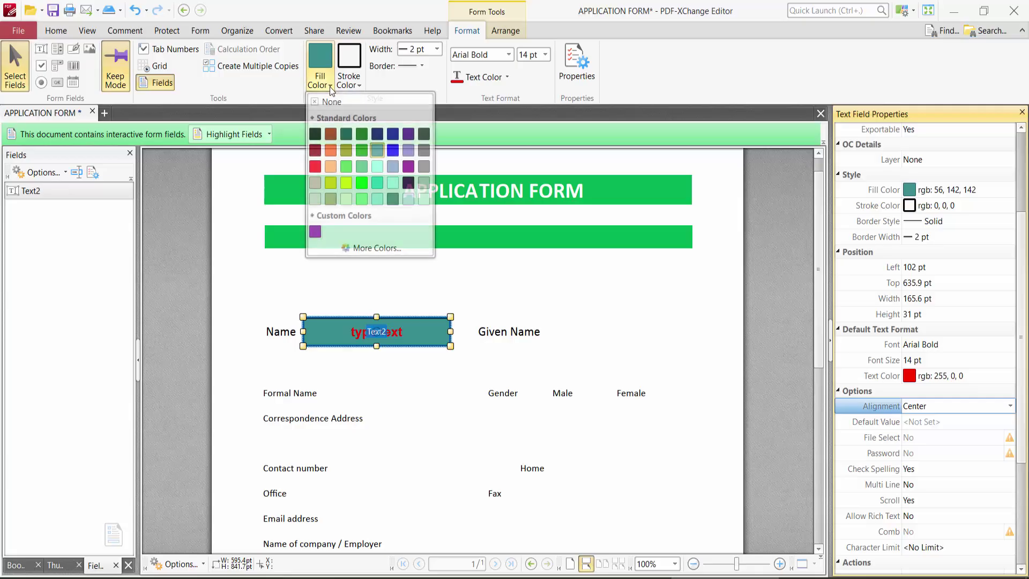
left_click(423, 200)
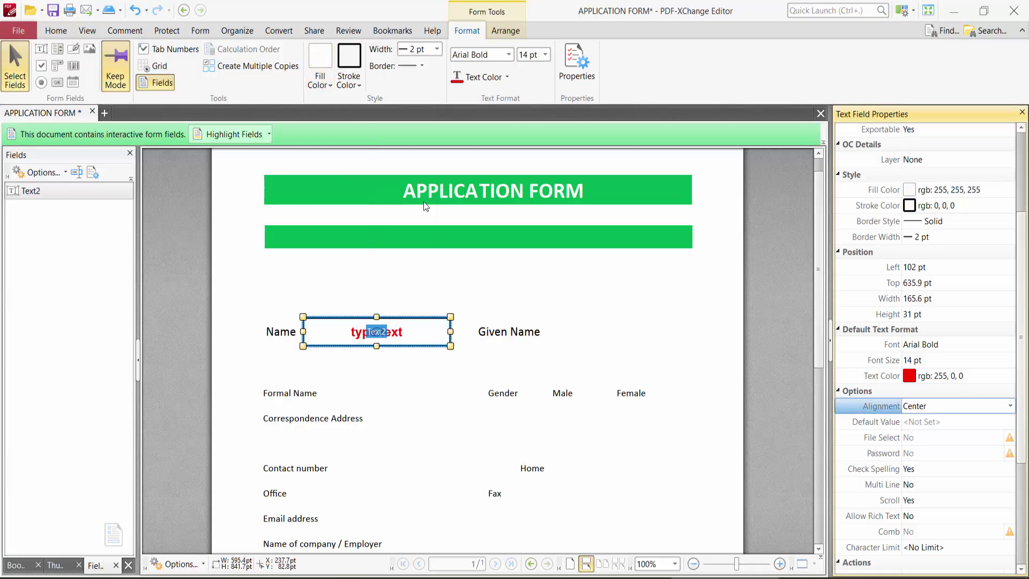
Step: Give Text2 a purple 3 pt dashed border (3 white, 3 black)
left_click(359, 86)
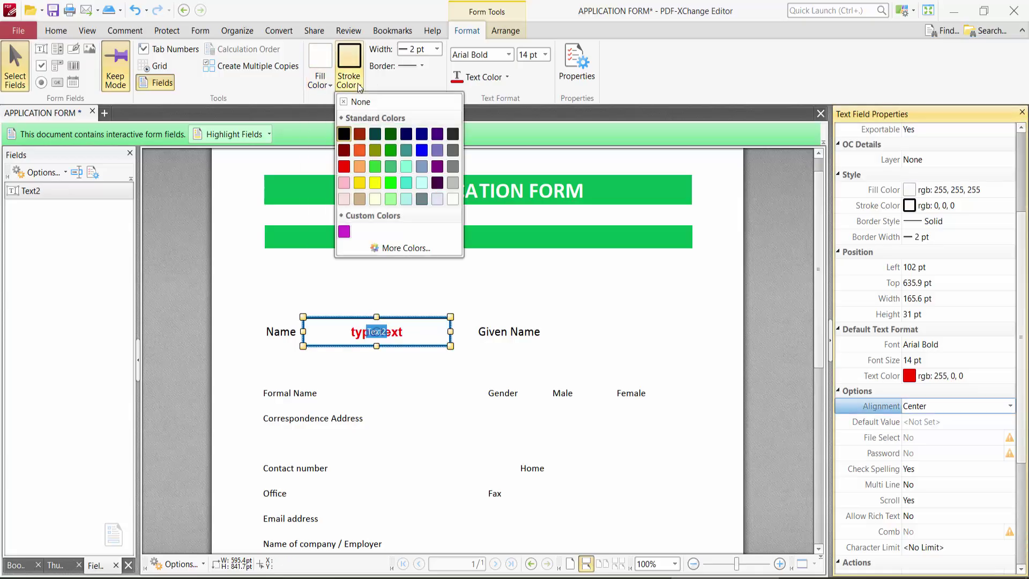
left_click(436, 167)
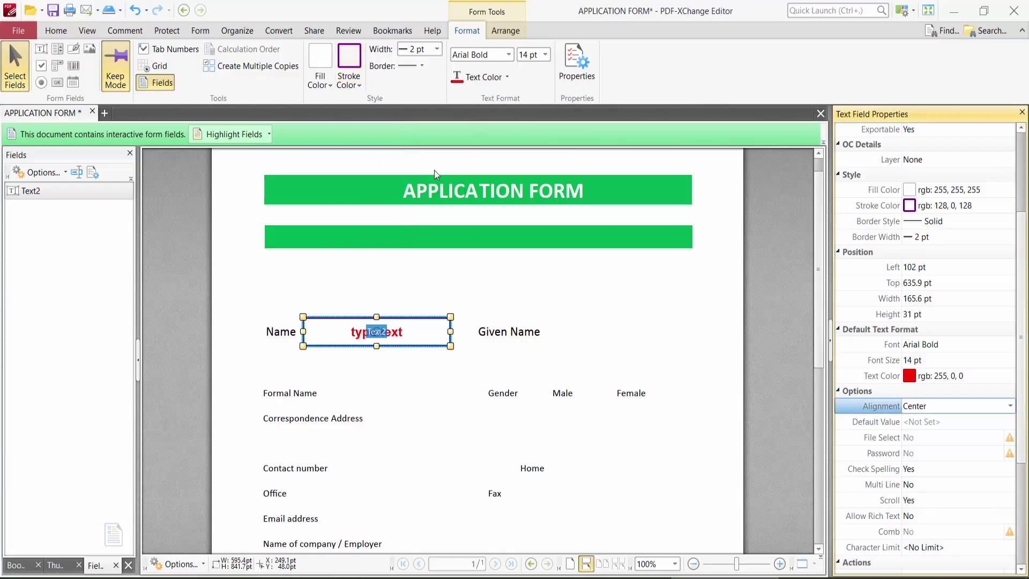
left_click(436, 50)
left_click(420, 123)
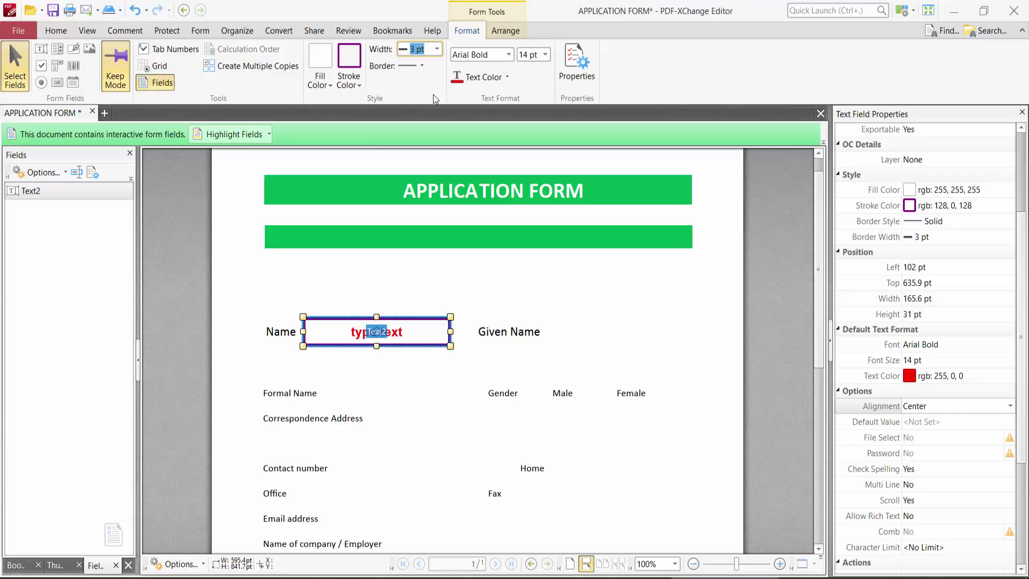
left_click(422, 68)
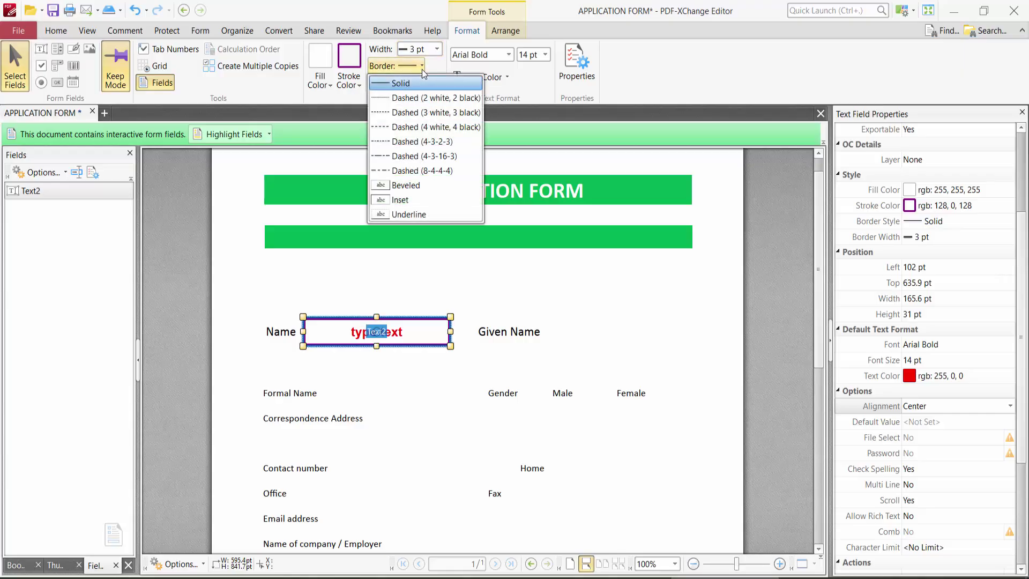
left_click(421, 113)
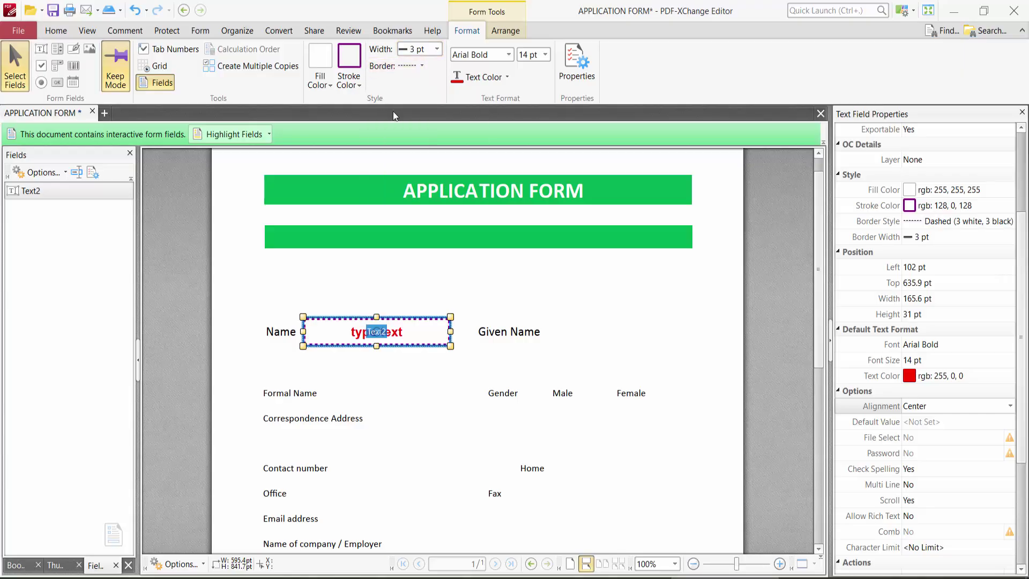
Step: Switch to the Hand tool and select the text inside the Name field to test it
left_click(56, 31)
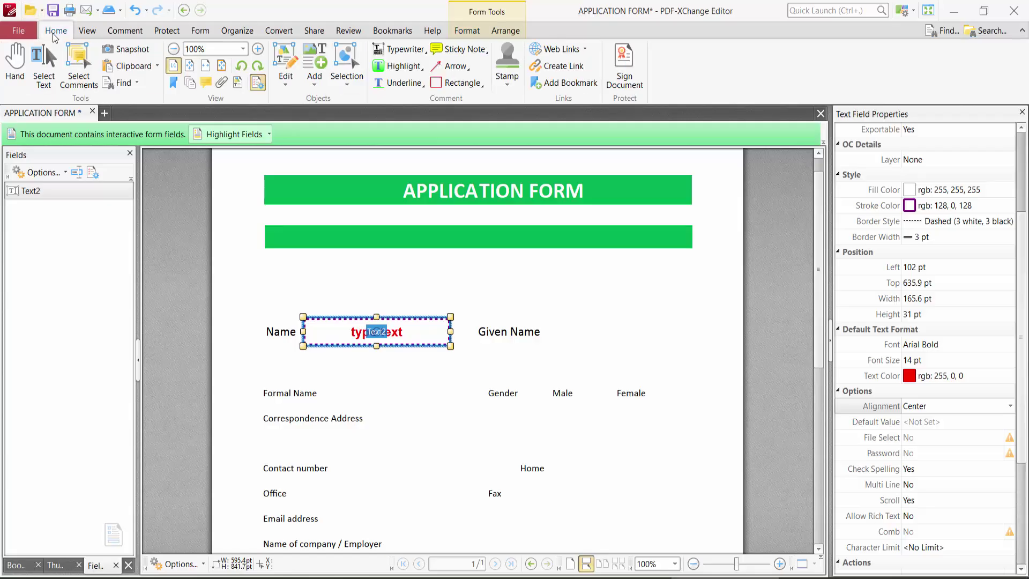
left_click(16, 61)
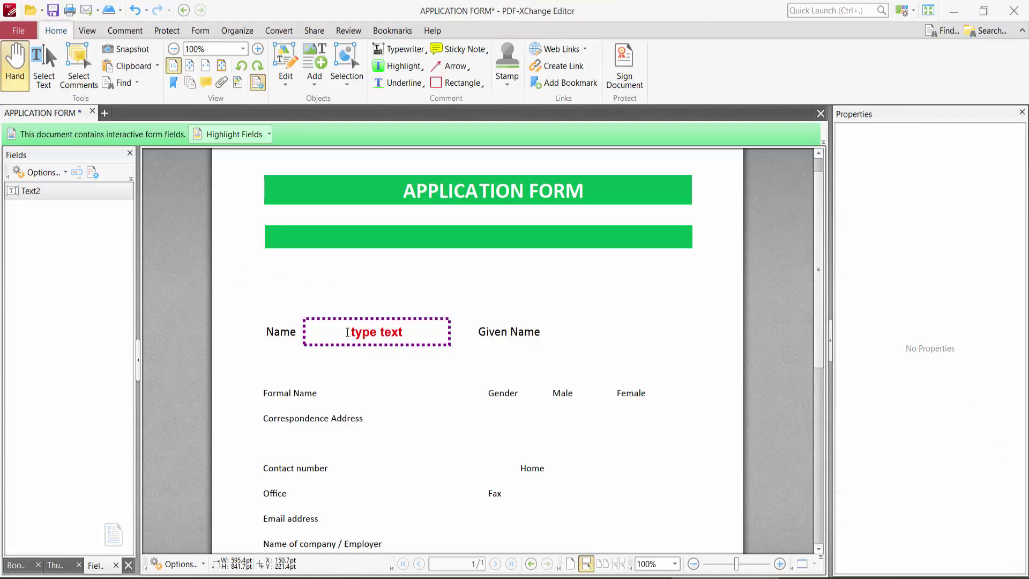
left_click(346, 332)
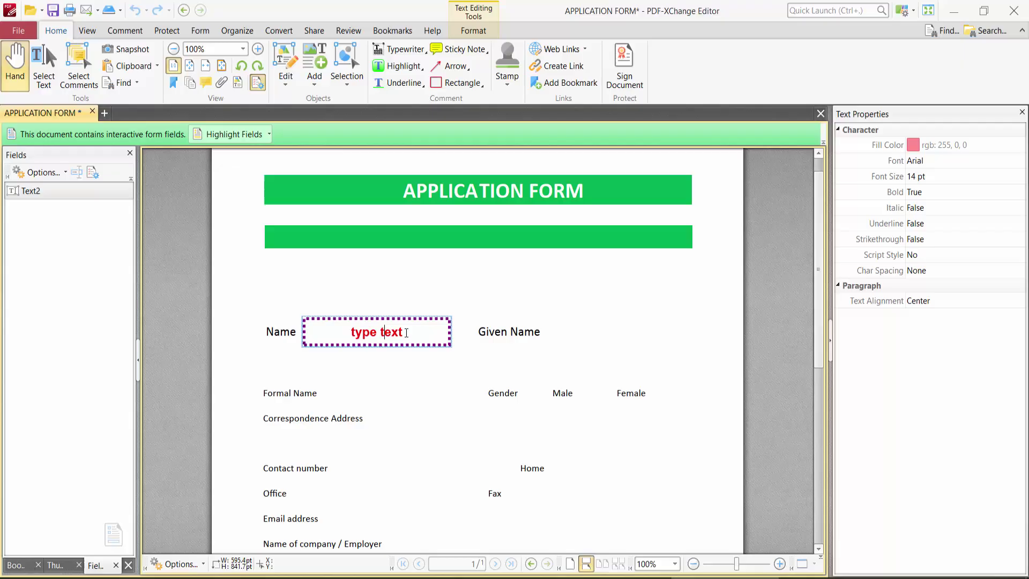
left_click_drag(408, 332, 335, 328)
left_click(420, 334)
left_click_drag(409, 333, 346, 331)
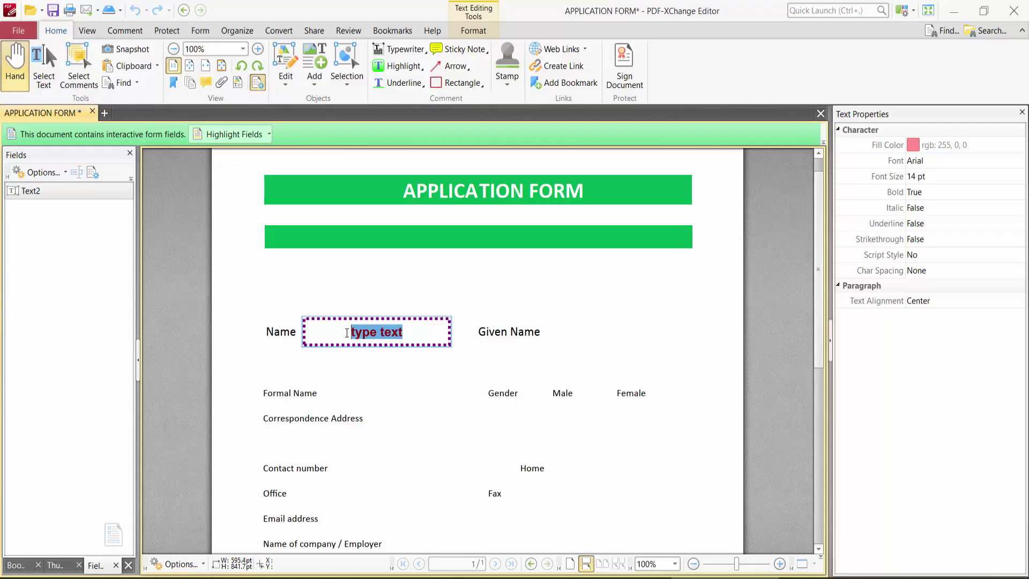